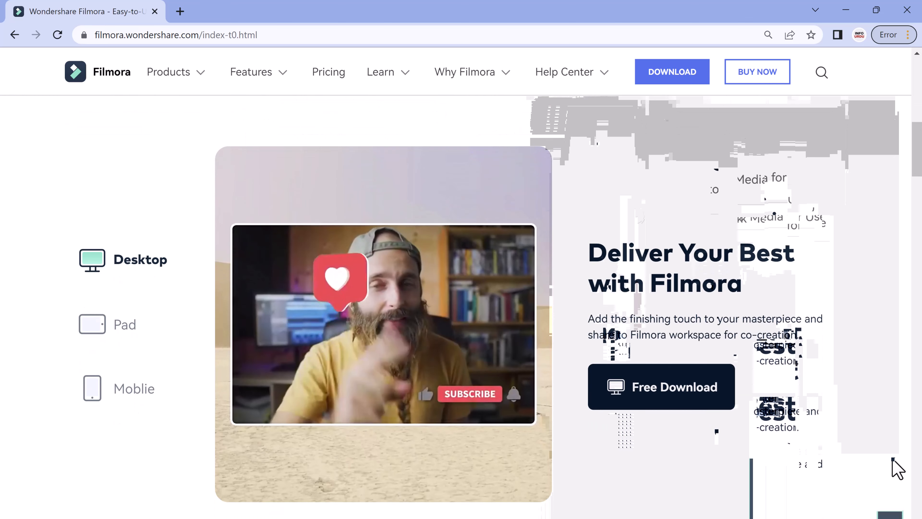
# Scroll through the Filmora homepage to view its features and showcase sections
pyautogui.scroll(-7, 895, 468)
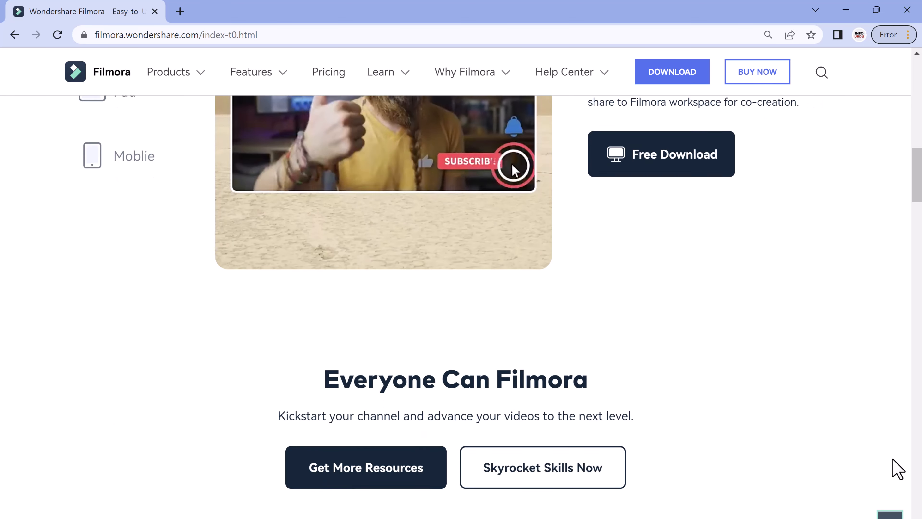
pyautogui.scroll(-2, 726, 457)
pyautogui.scroll(-4, 691, 439)
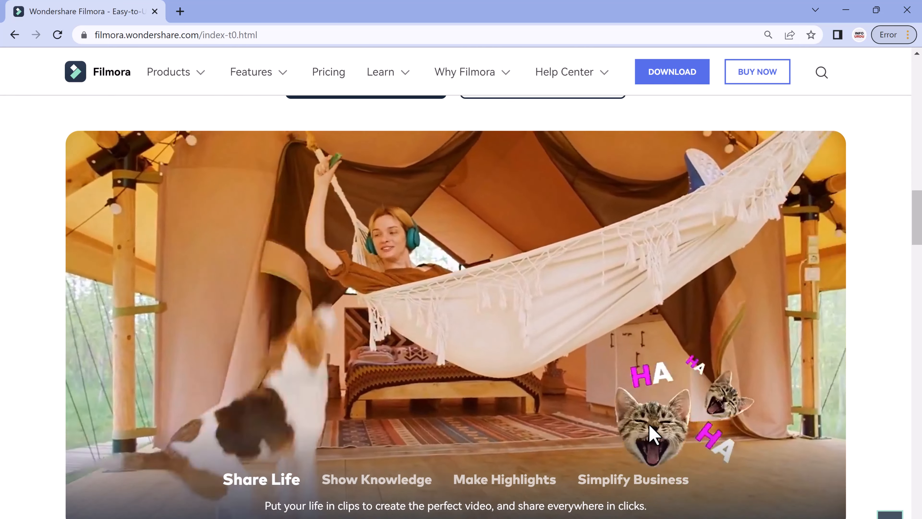
pyautogui.scroll(-3, 650, 434)
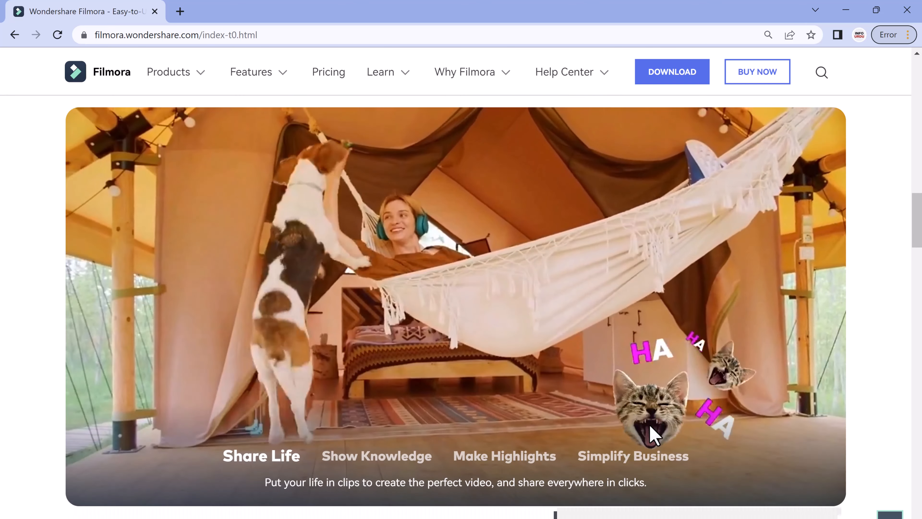
pyautogui.scroll(-8, 650, 428)
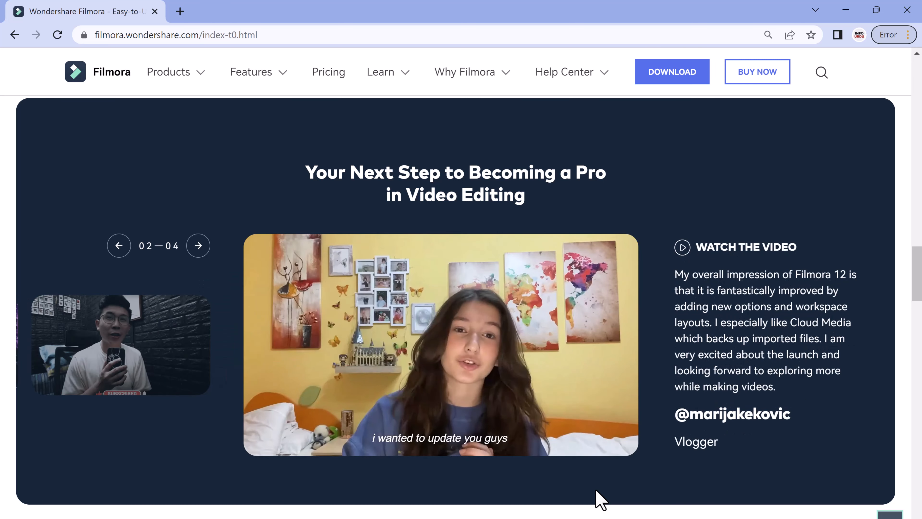
pyautogui.moveTo(919, 272); pyautogui.dragTo(917, 66)
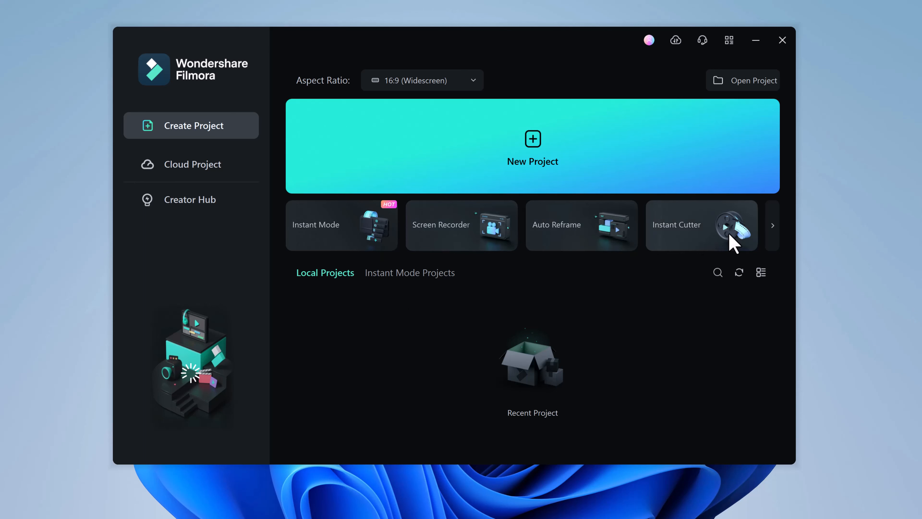
# Browse the quick-start tools and create a new project from the start screen
pyautogui.click(772, 227)
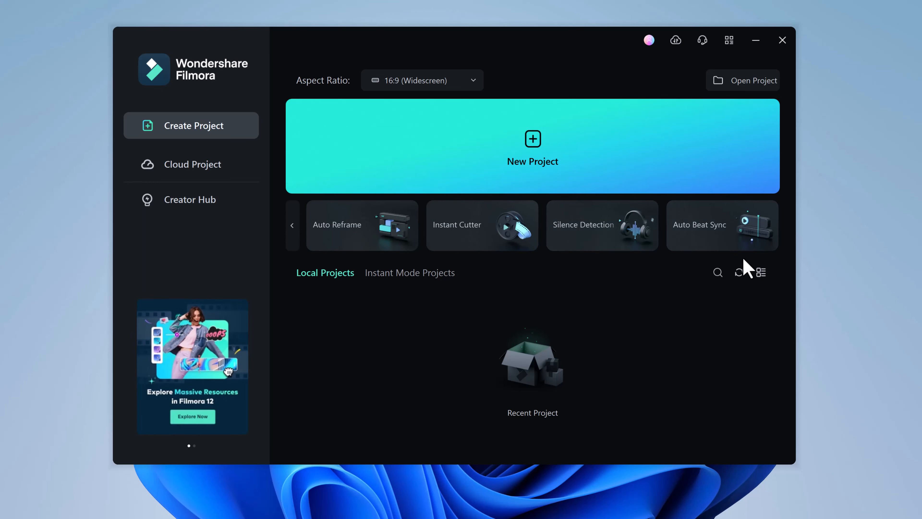
pyautogui.click(570, 187)
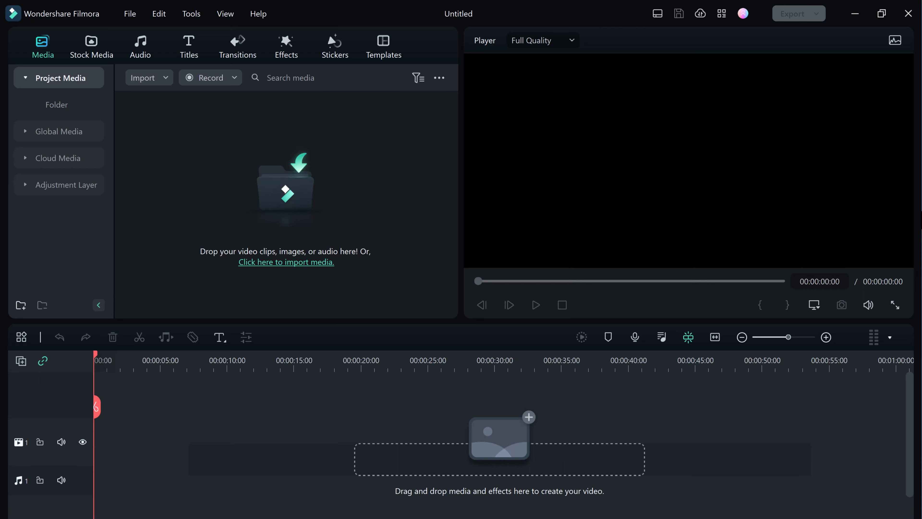
# Switch the editor's workspace layout to Default
pyautogui.click(656, 14)
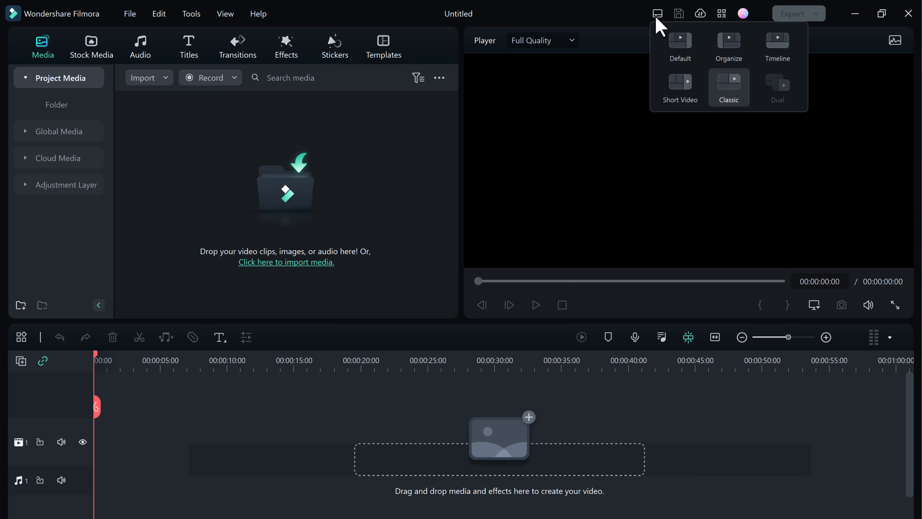
pyautogui.click(680, 45)
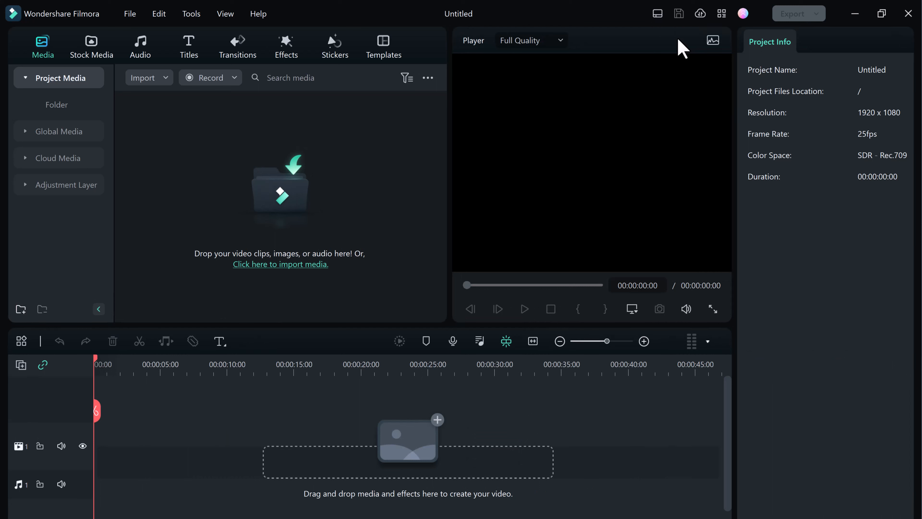
# Open Pexels stock media and add the video of a woman walking on a desert road to the timeline
pyautogui.click(91, 47)
pyautogui.scroll(-1, 287, 211)
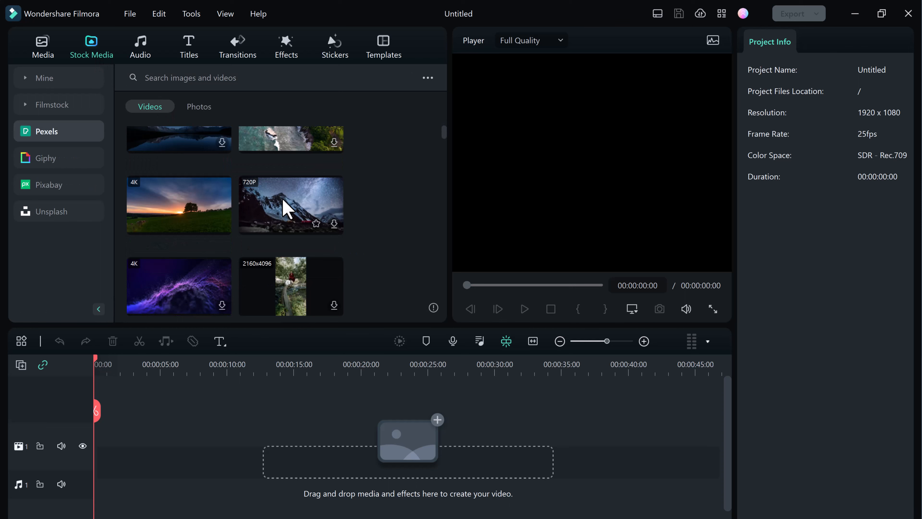
pyautogui.scroll(-10, 286, 210)
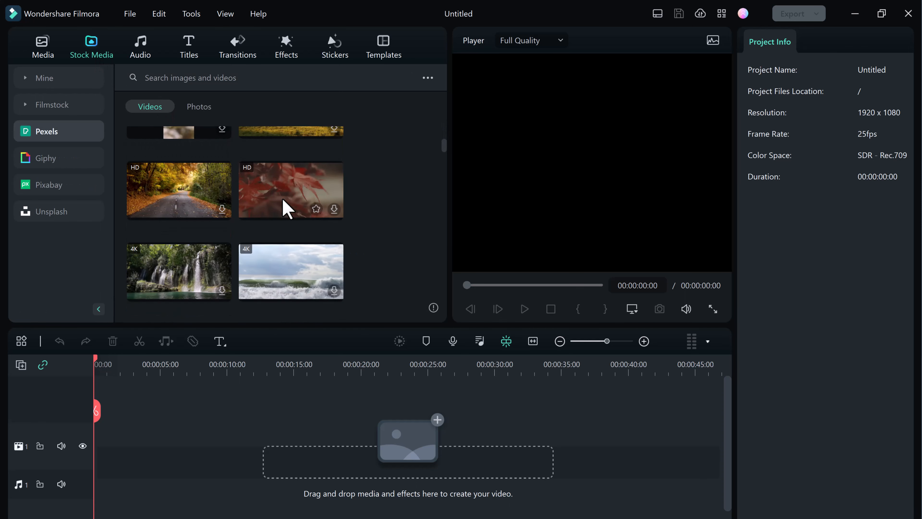
pyautogui.scroll(-10, 287, 211)
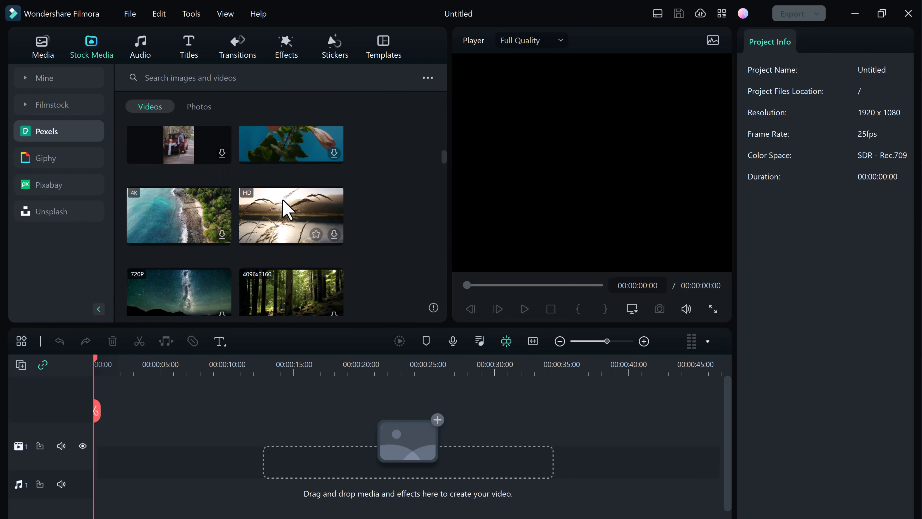
pyautogui.scroll(-10, 286, 210)
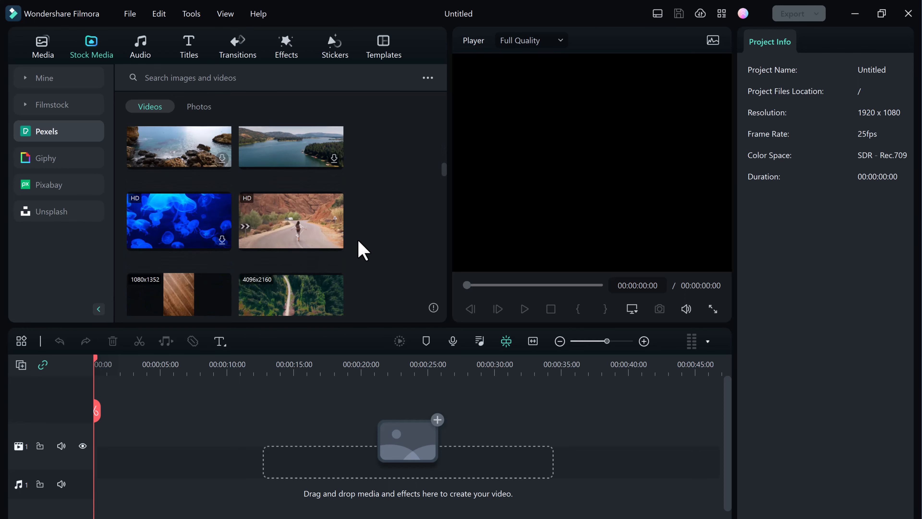
pyautogui.click(334, 241)
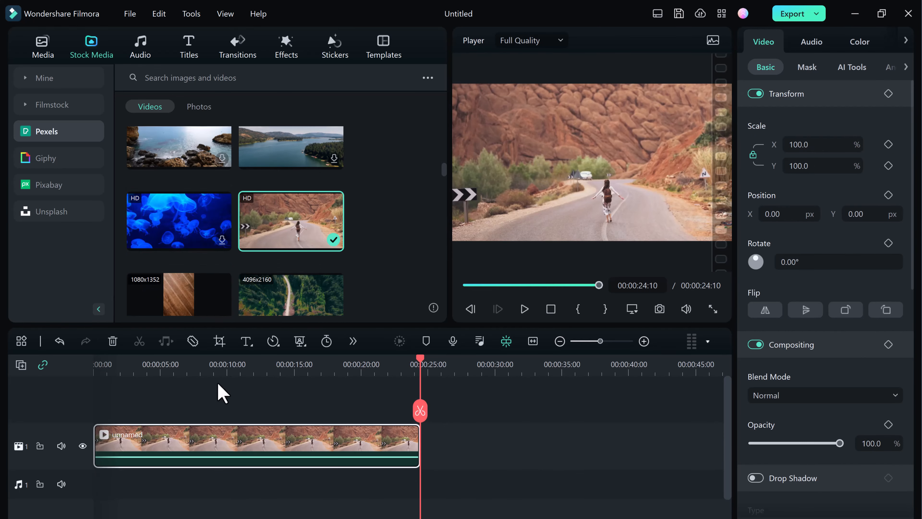
# Move the playhead to about 4 seconds and browse the clip's Basic and Mask properties
pyautogui.click(151, 367)
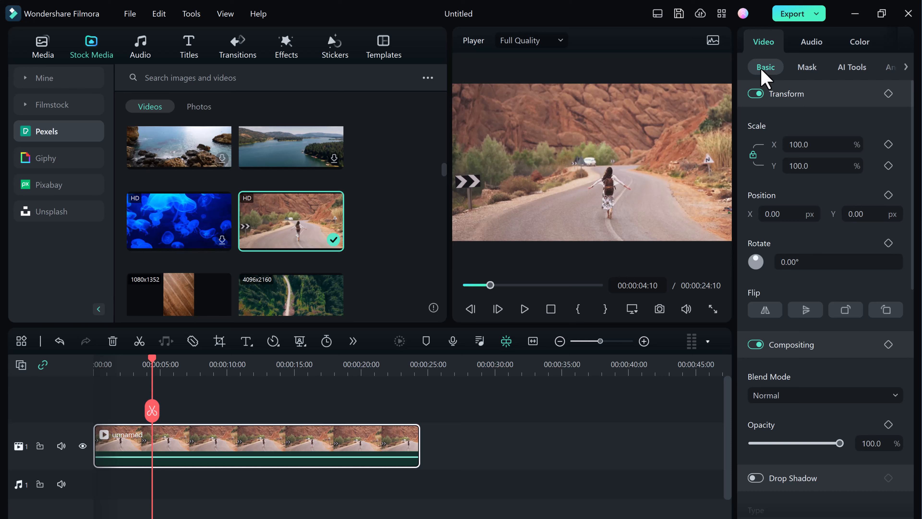
pyautogui.scroll(-3, 805, 163)
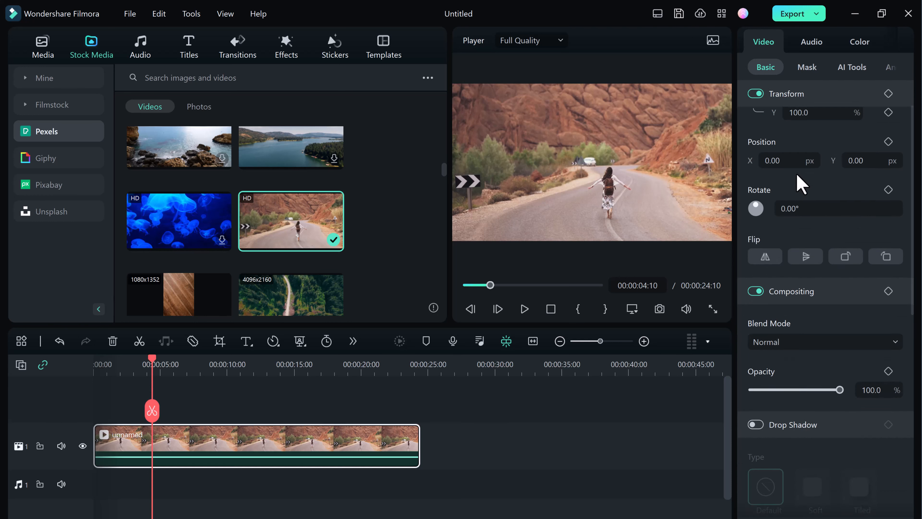
pyautogui.scroll(-2, 820, 345)
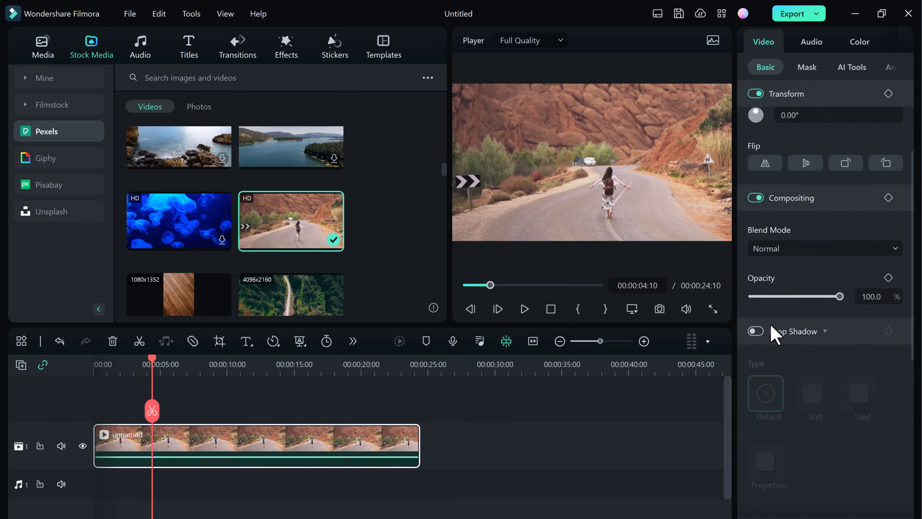
pyautogui.click(805, 67)
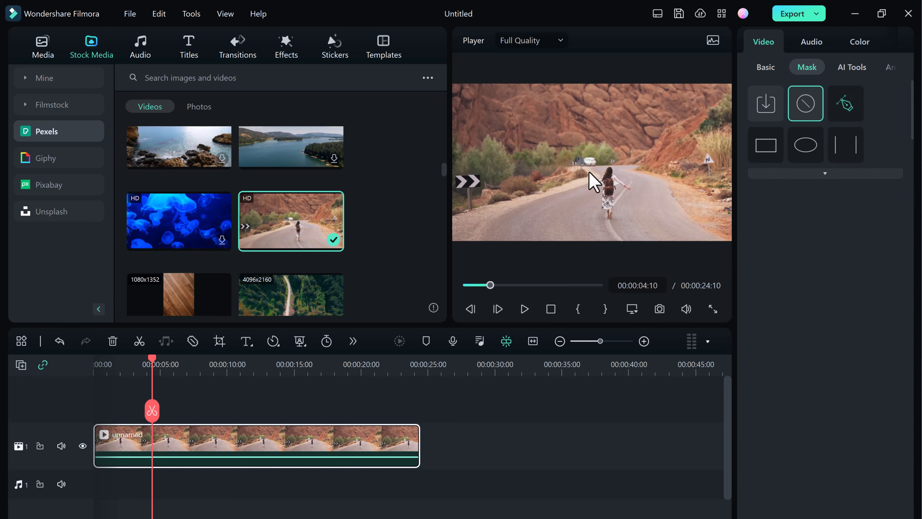
# Enable Chroma Key in the clip's AI Tools properties
pyautogui.click(854, 69)
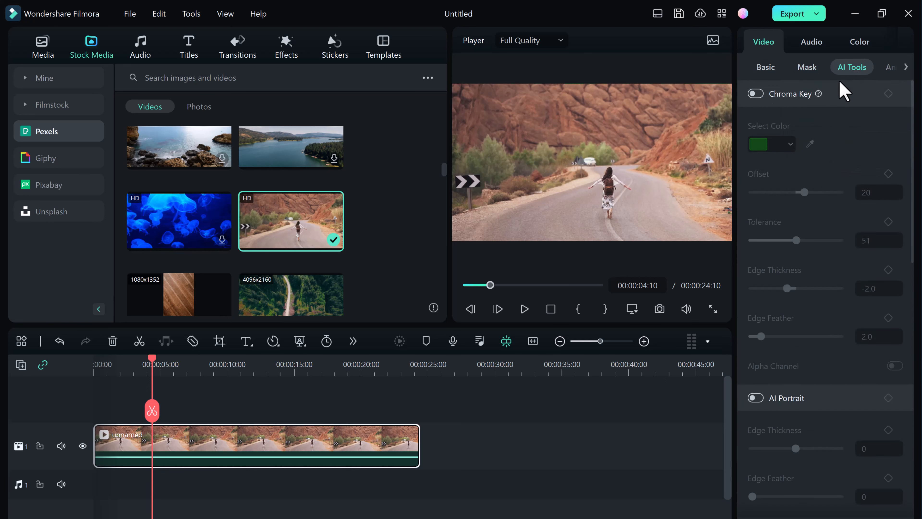
pyautogui.click(755, 93)
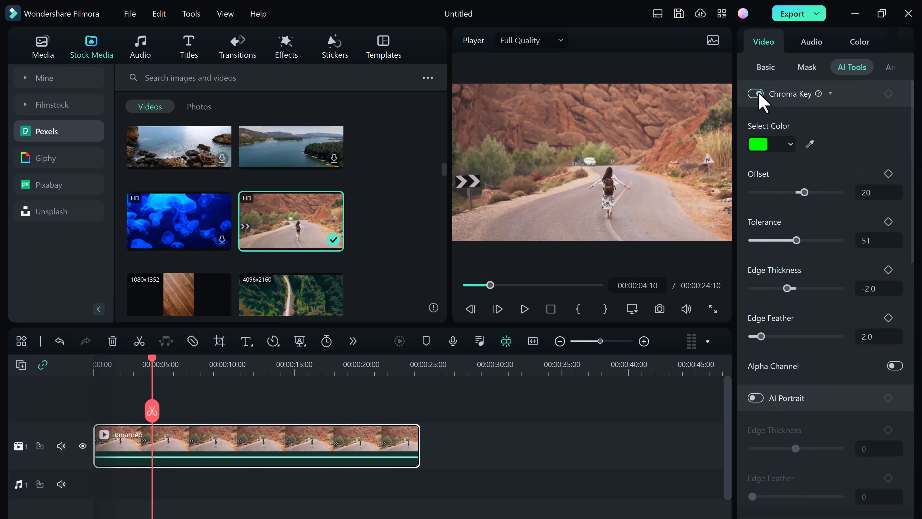
pyautogui.scroll(-5, 818, 152)
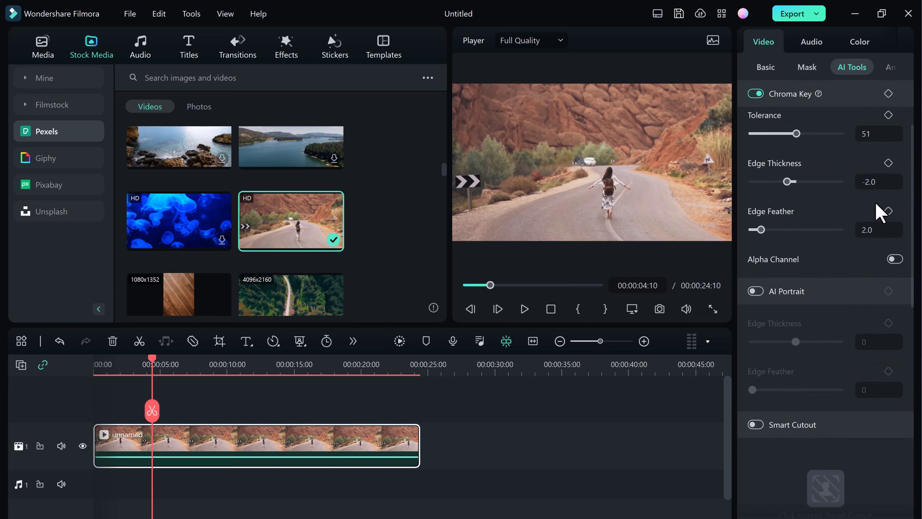
# Select the Zoom In preset animation for the clip
pyautogui.click(907, 68)
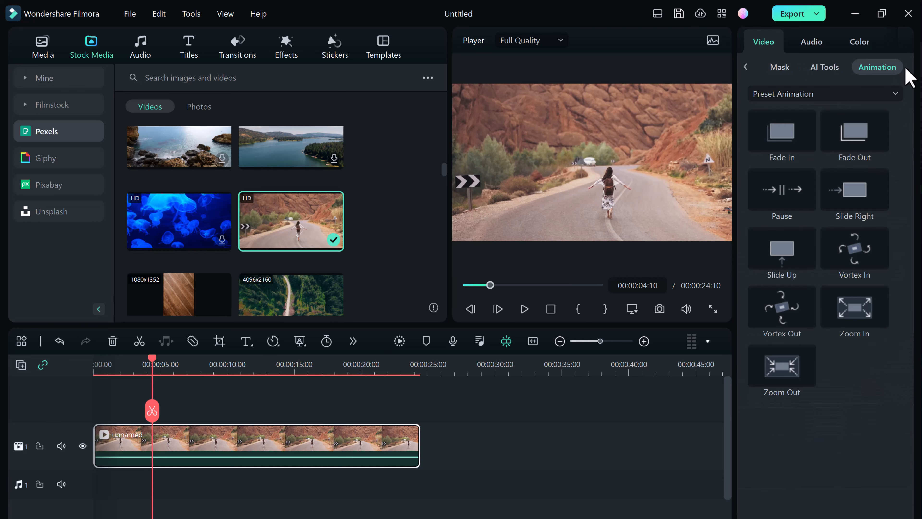
pyautogui.click(824, 133)
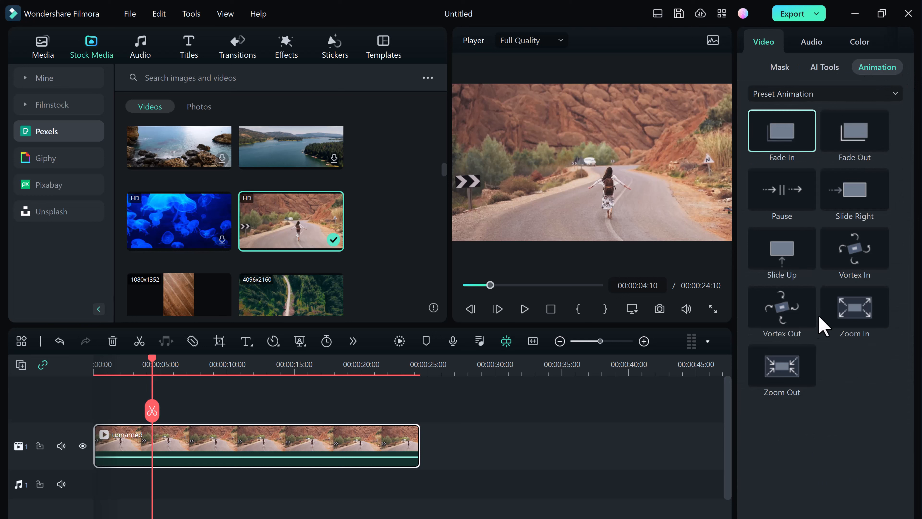
# Browse the clip's Audio and Color properties
pyautogui.click(807, 43)
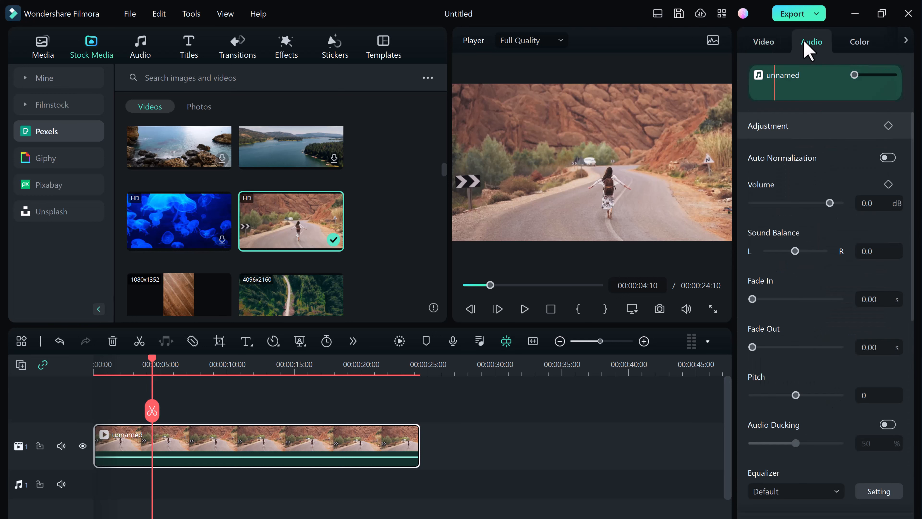
pyautogui.click(859, 41)
pyautogui.scroll(-3, 831, 185)
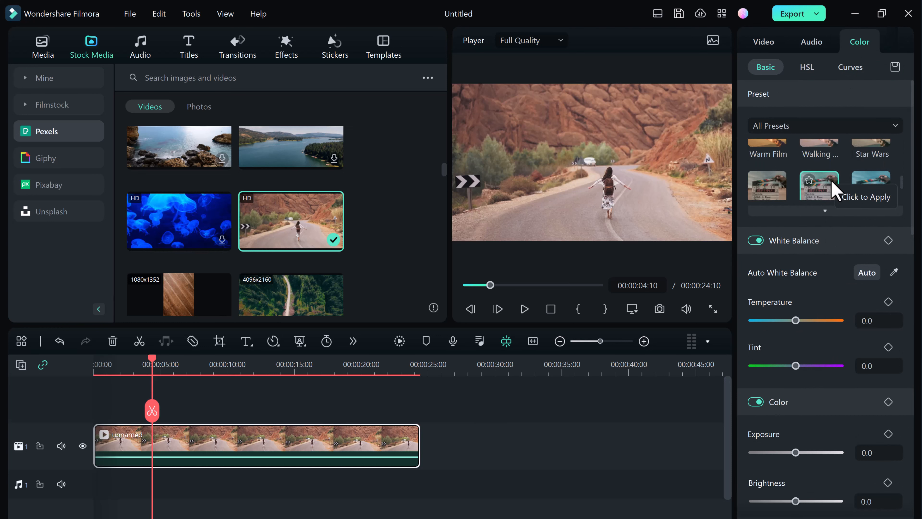
pyautogui.scroll(-1, 833, 232)
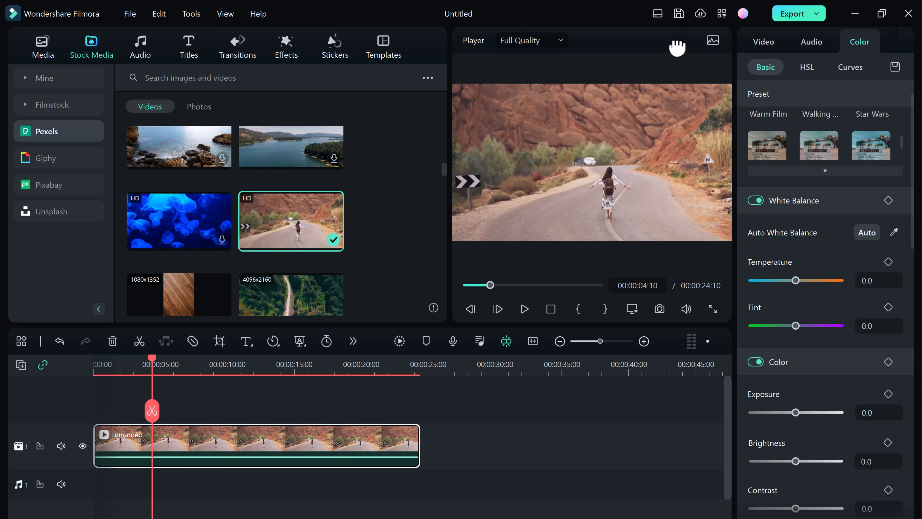
# Switch the workspace layout to Organize
pyautogui.click(658, 14)
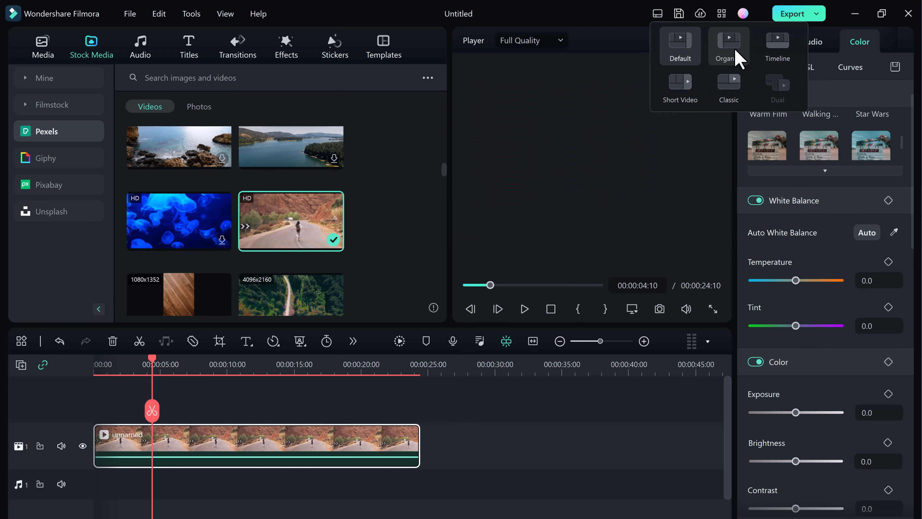
pyautogui.click(730, 47)
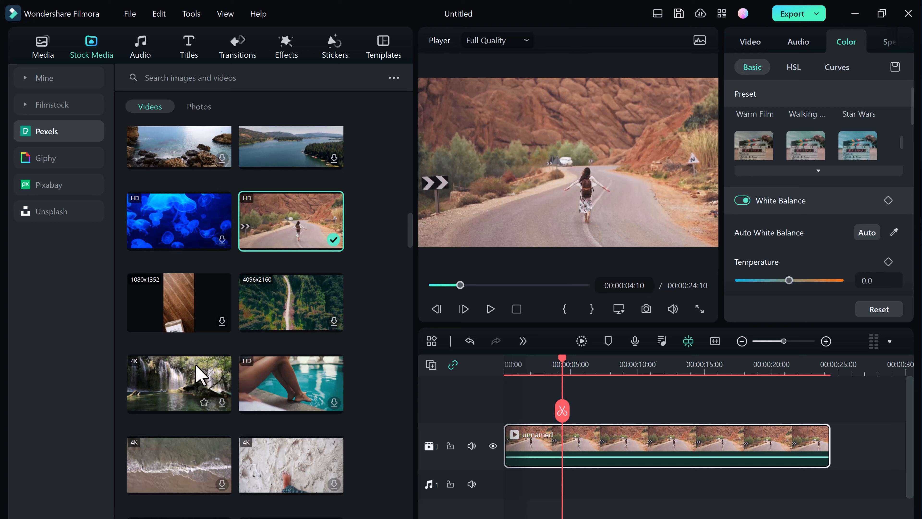
# Browse the Pexels stock videos and photos in the media library
pyautogui.scroll(-4, 251, 276)
pyautogui.scroll(-2, 247, 271)
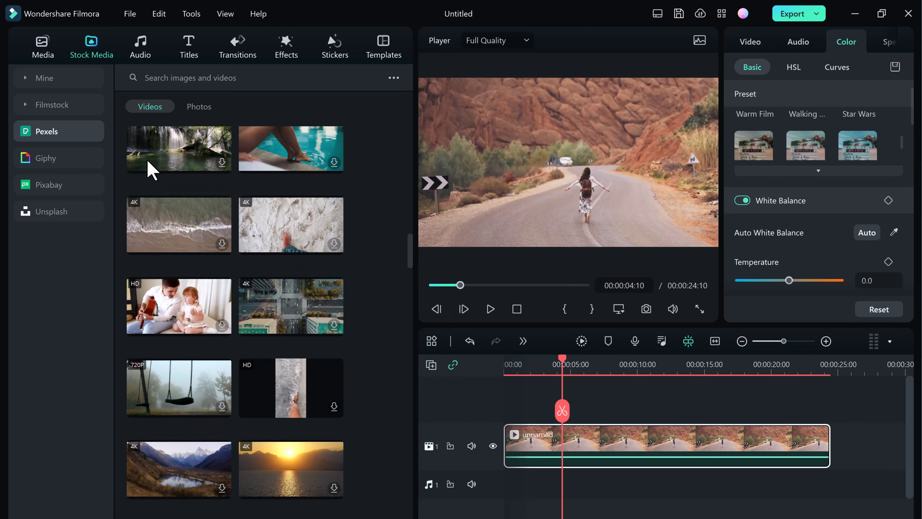
pyautogui.scroll(-2, 153, 170)
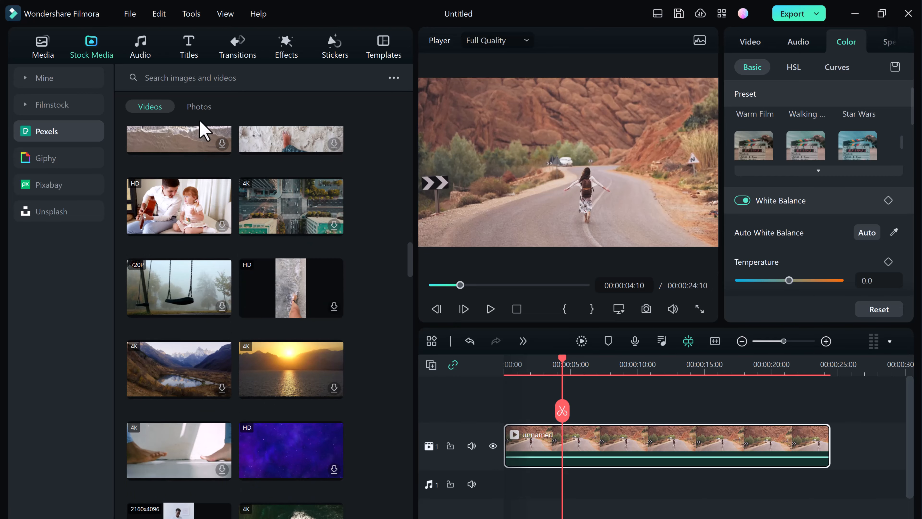
pyautogui.click(200, 109)
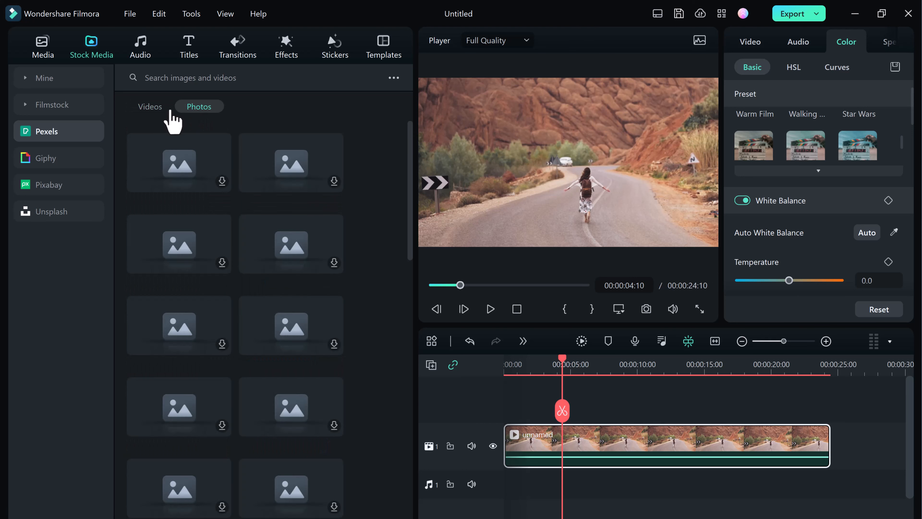
pyautogui.click(155, 109)
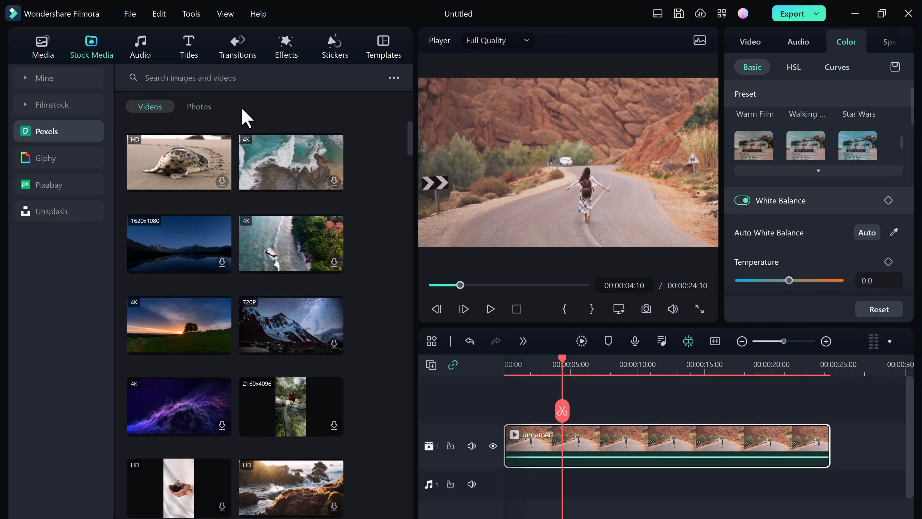
pyautogui.scroll(-10, 315, 238)
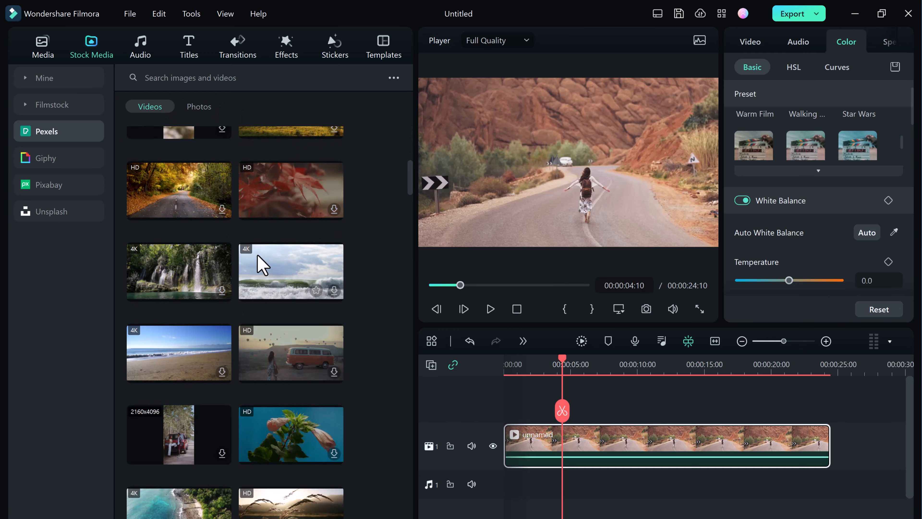
pyautogui.scroll(12, 222, 217)
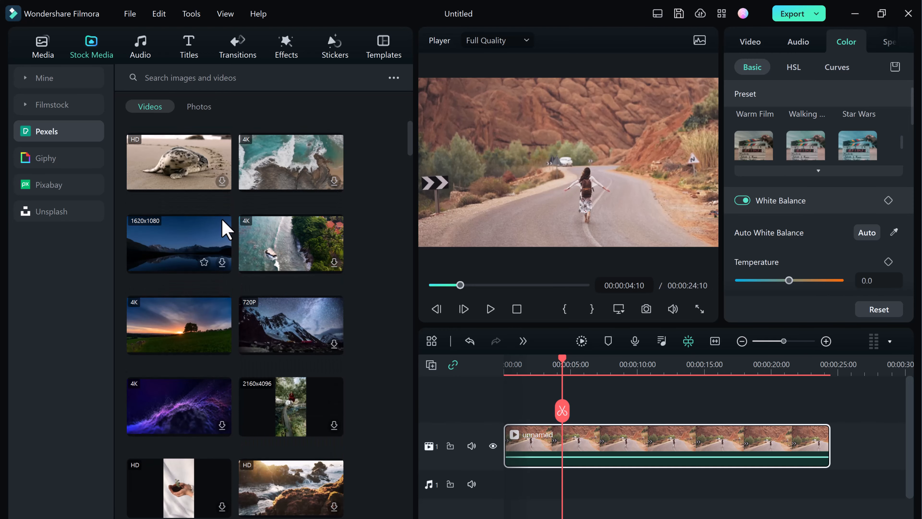
# Switch the workspace layout to Timeline and nudge the divider between the upper panels and the timeline
pyautogui.click(658, 14)
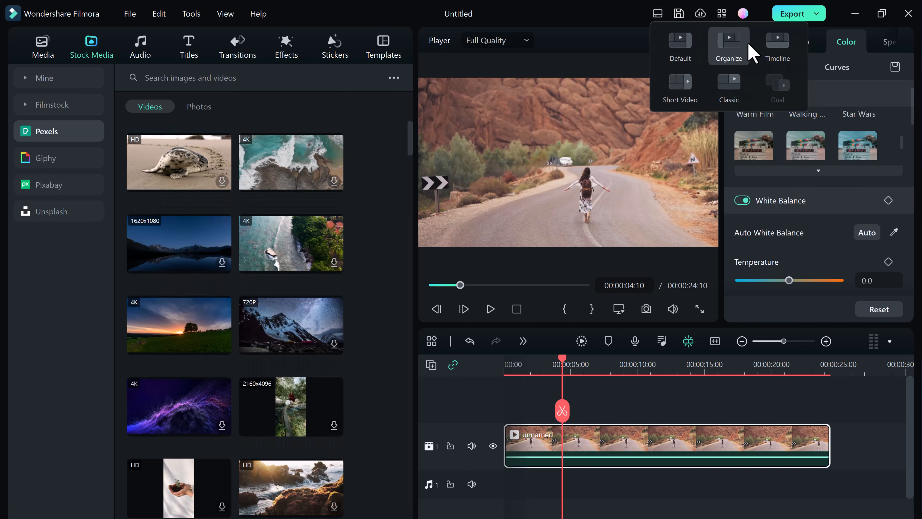
pyautogui.click(784, 51)
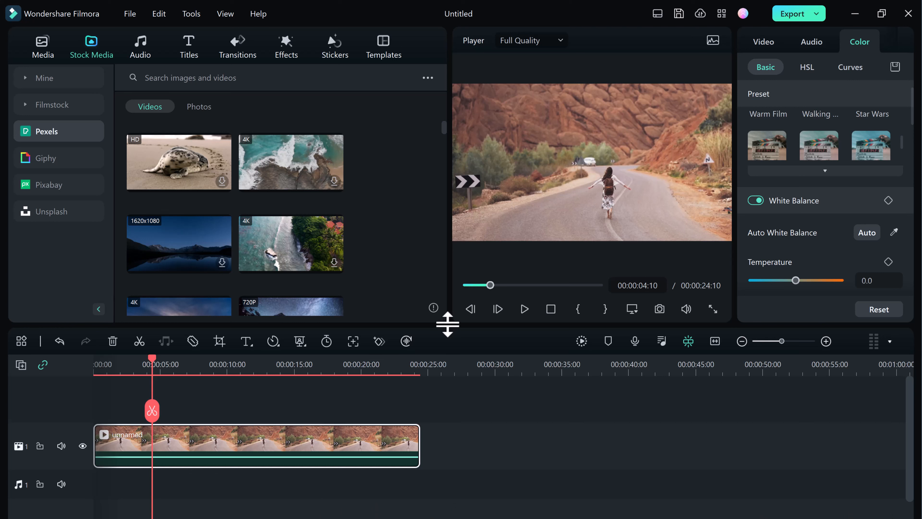
pyautogui.moveTo(446, 323)
pyautogui.mouseDown()
pyautogui.moveTo(447, 295)
pyautogui.moveTo(443, 326)
pyautogui.mouseUp()
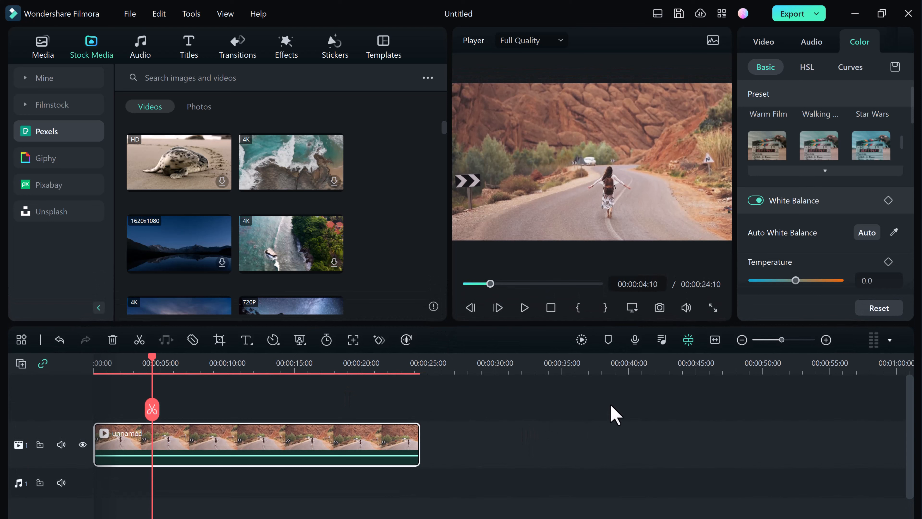
# Switch the workspace layout to Short Video
pyautogui.click(656, 16)
pyautogui.click(668, 89)
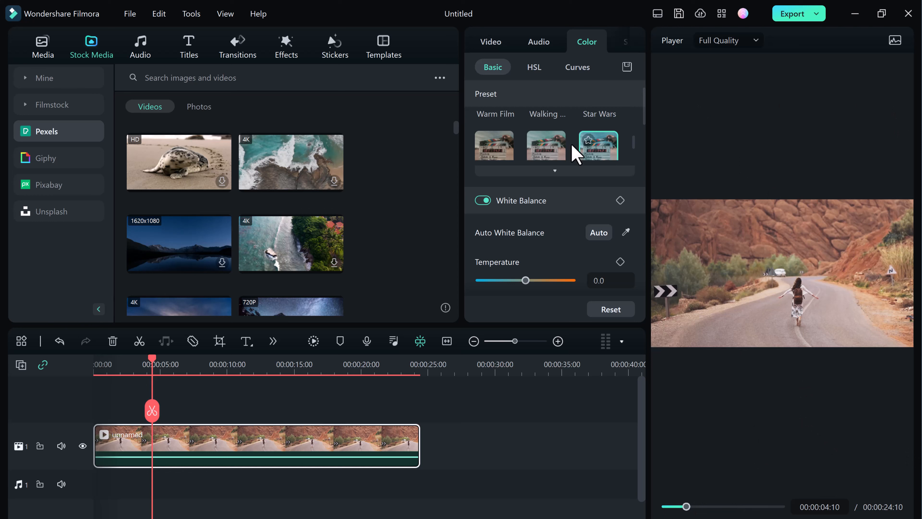
# Open the clip's Curves color settings and bend the luminance curve upward through the midtones
pyautogui.scroll(-1, 559, 116)
pyautogui.click(535, 68)
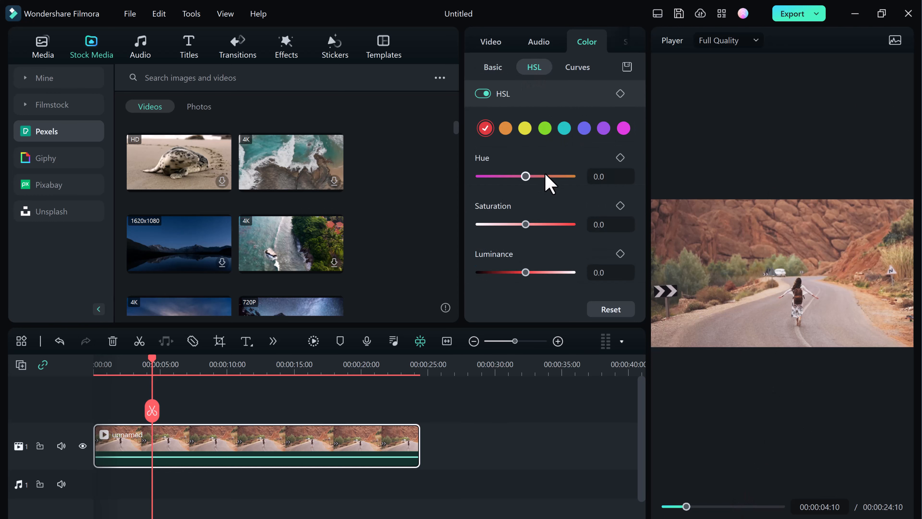
pyautogui.click(577, 68)
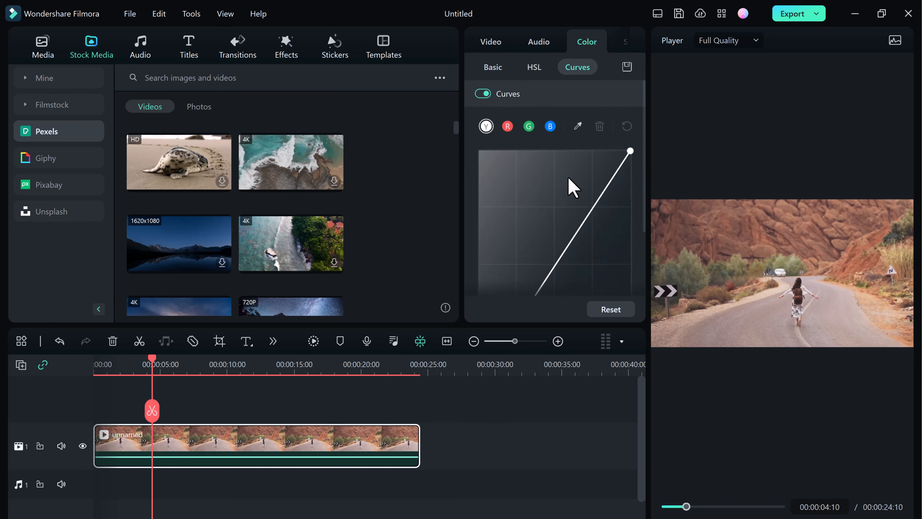
pyautogui.moveTo(582, 217)
pyautogui.mouseDown()
pyautogui.moveTo(565, 215)
pyautogui.moveTo(605, 235)
pyautogui.moveTo(570, 223)
pyautogui.mouseUp()
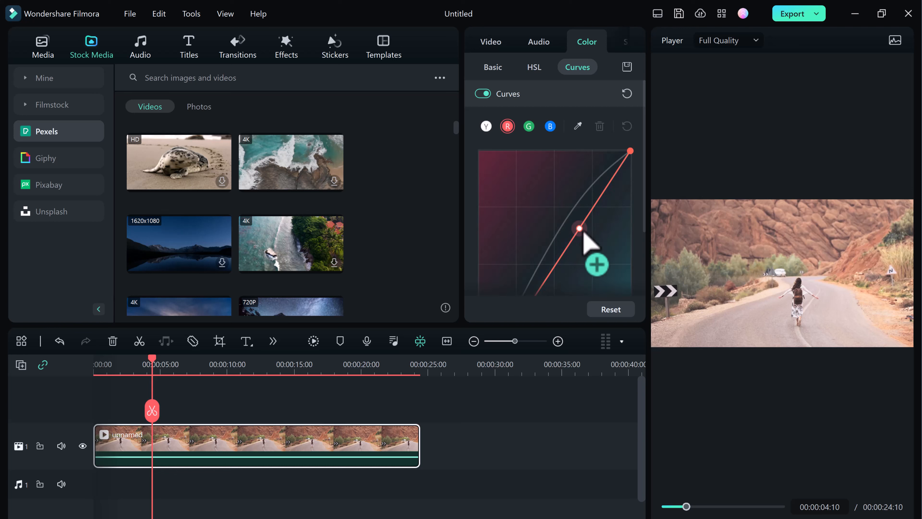
# Select the green channel curve and add a point raising its midtones
pyautogui.click(580, 229)
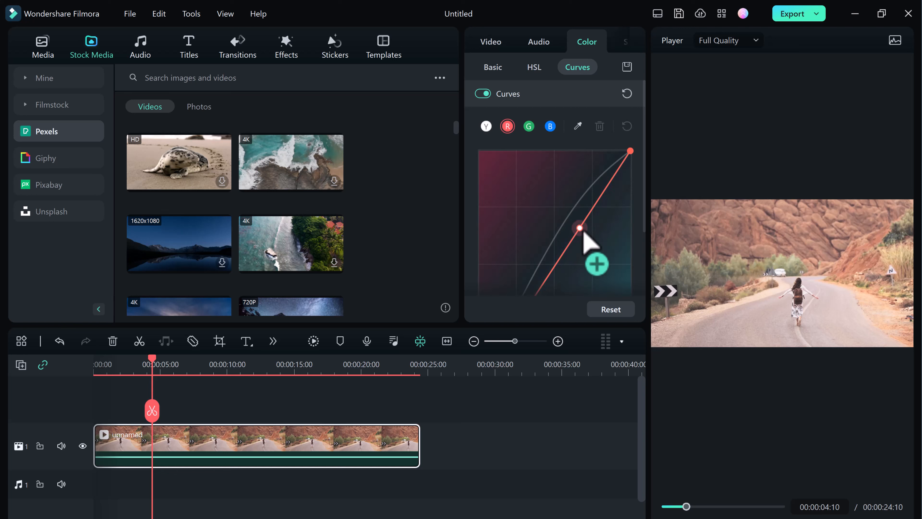
pyautogui.click(528, 126)
pyautogui.click(576, 235)
pyautogui.moveTo(576, 233); pyautogui.dragTo(587, 250)
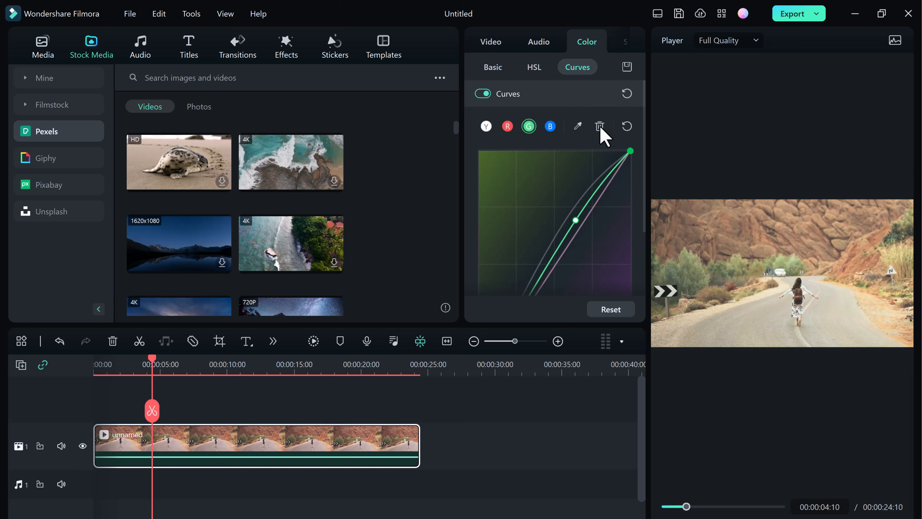
# Return to the clip's basic Video properties and switch the workspace layout to Classic
pyautogui.click(530, 51)
pyautogui.click(487, 50)
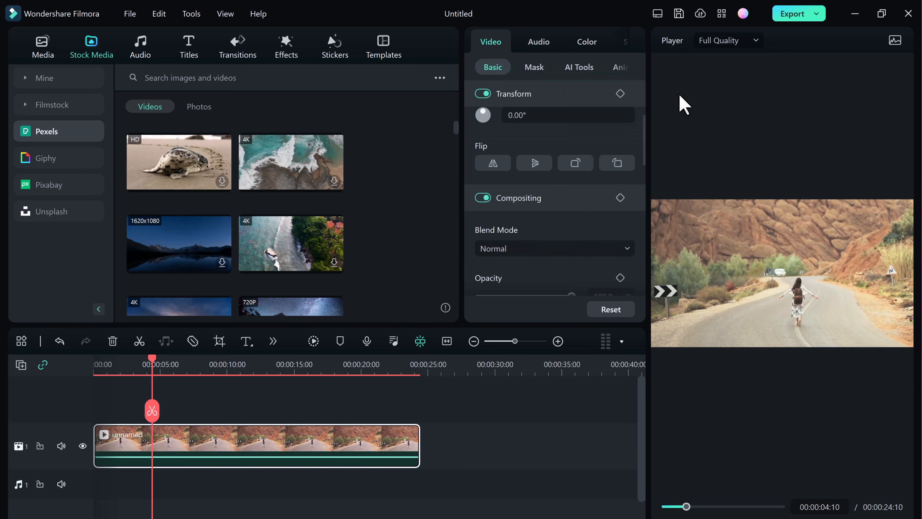
pyautogui.click(658, 14)
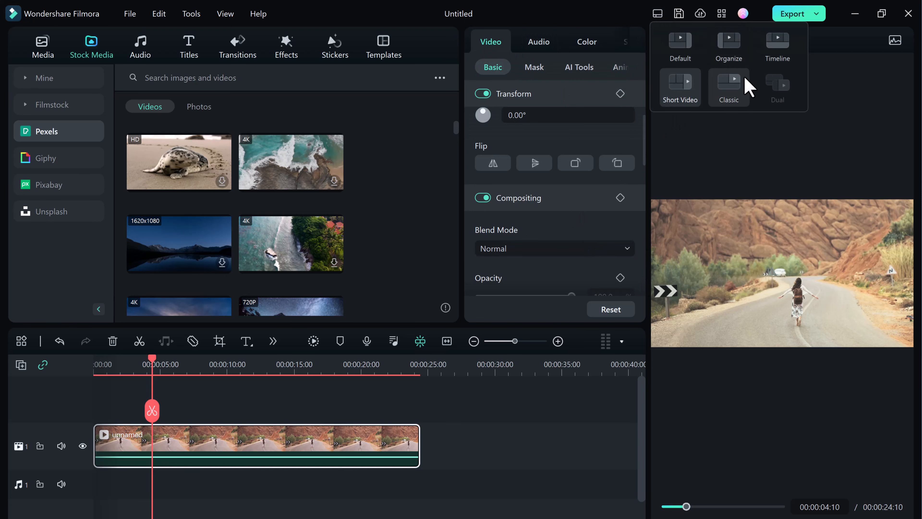
pyautogui.click(734, 88)
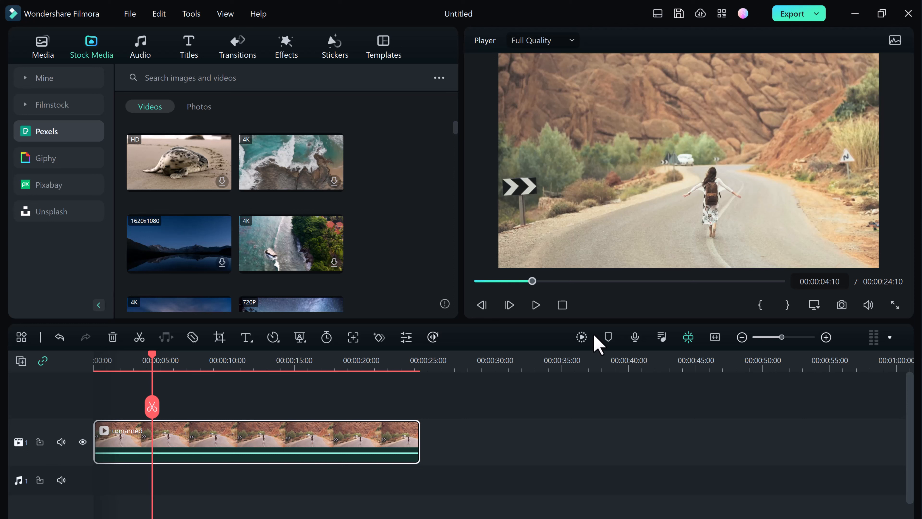
# Close the Filmora editor window
pyautogui.click(658, 14)
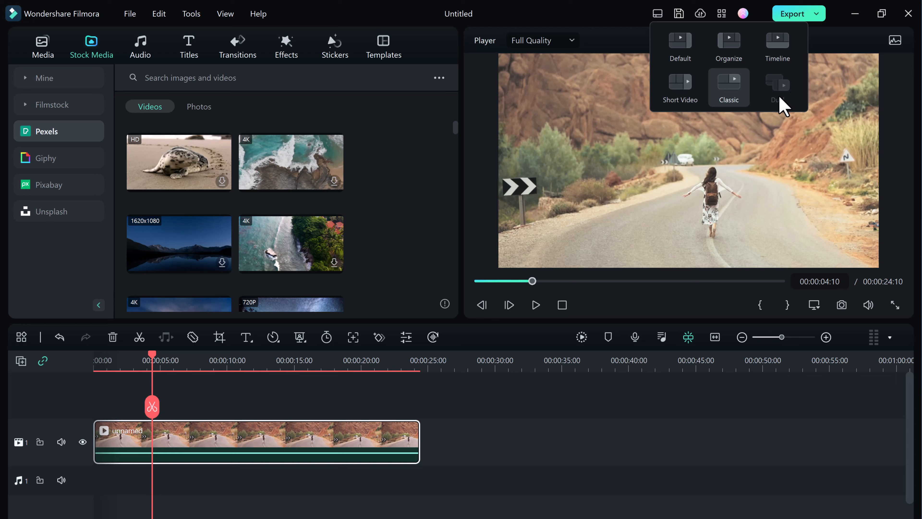
pyautogui.click(908, 15)
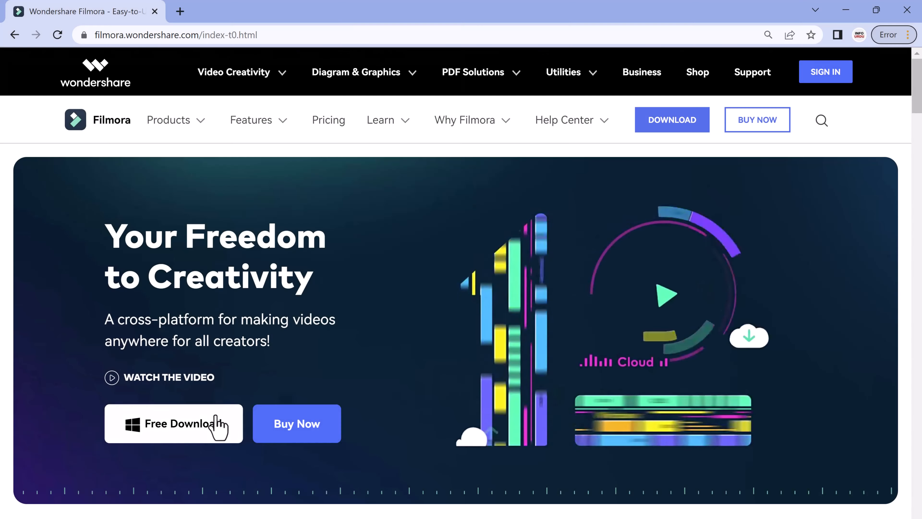